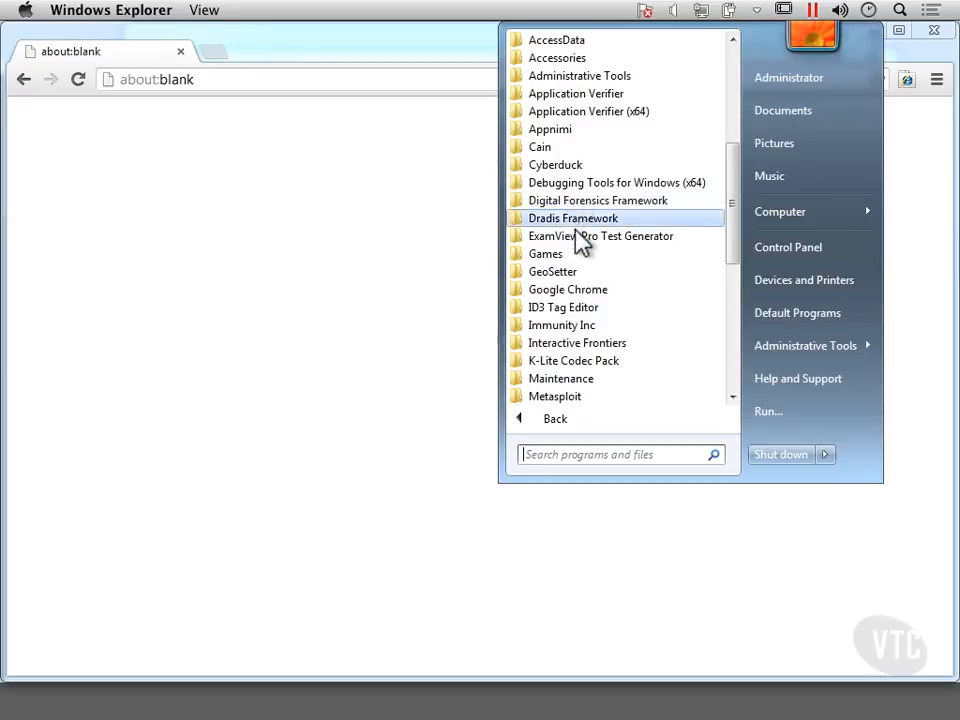
Expand the Dradis Framework folder in All Programs to review its entries, then close the Start menu.
left_click(585, 220)
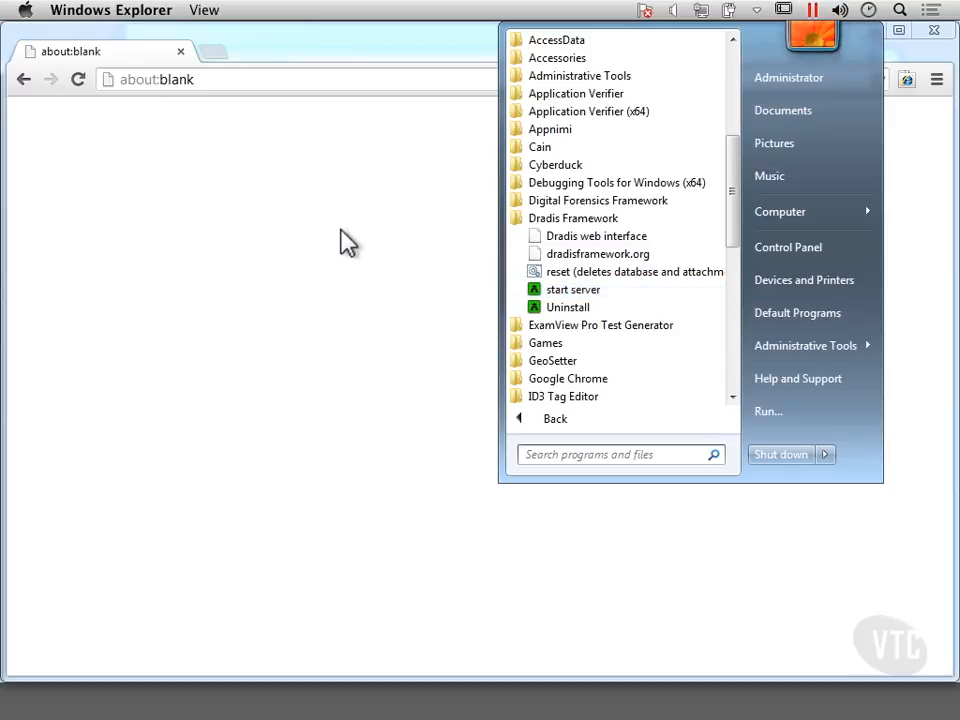
left_click(340, 242)
left_click(235, 84)
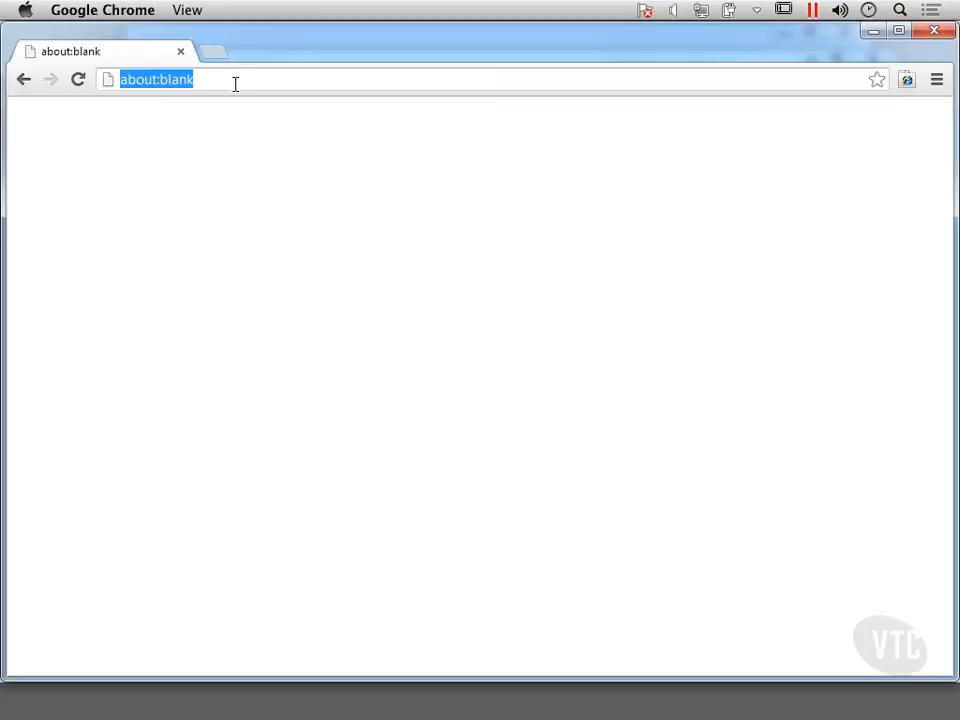
type("https")
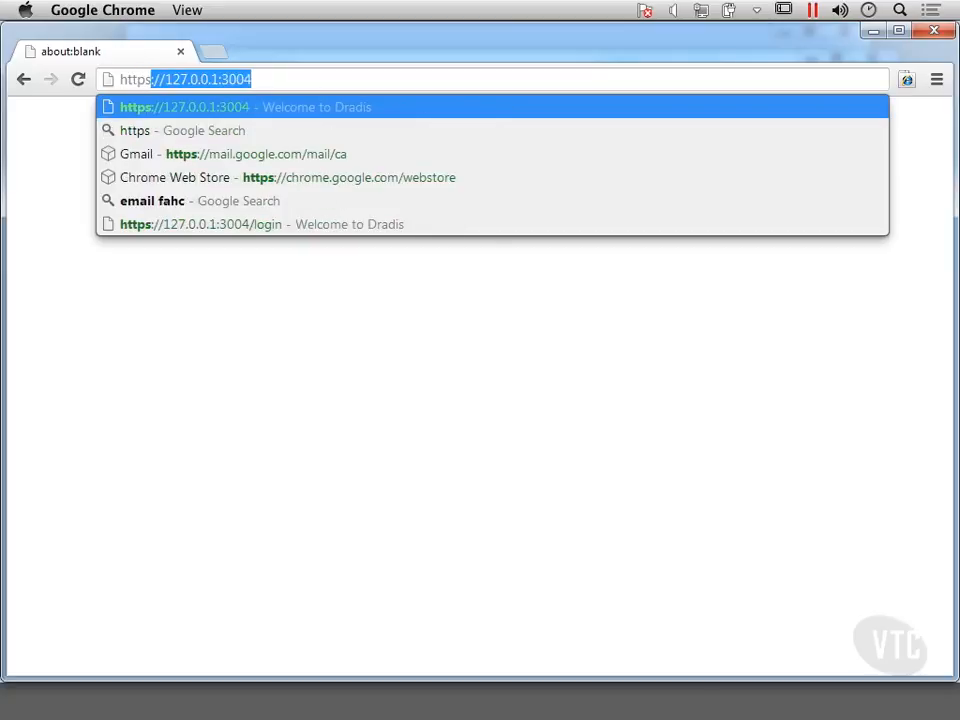
left_click(296, 79)
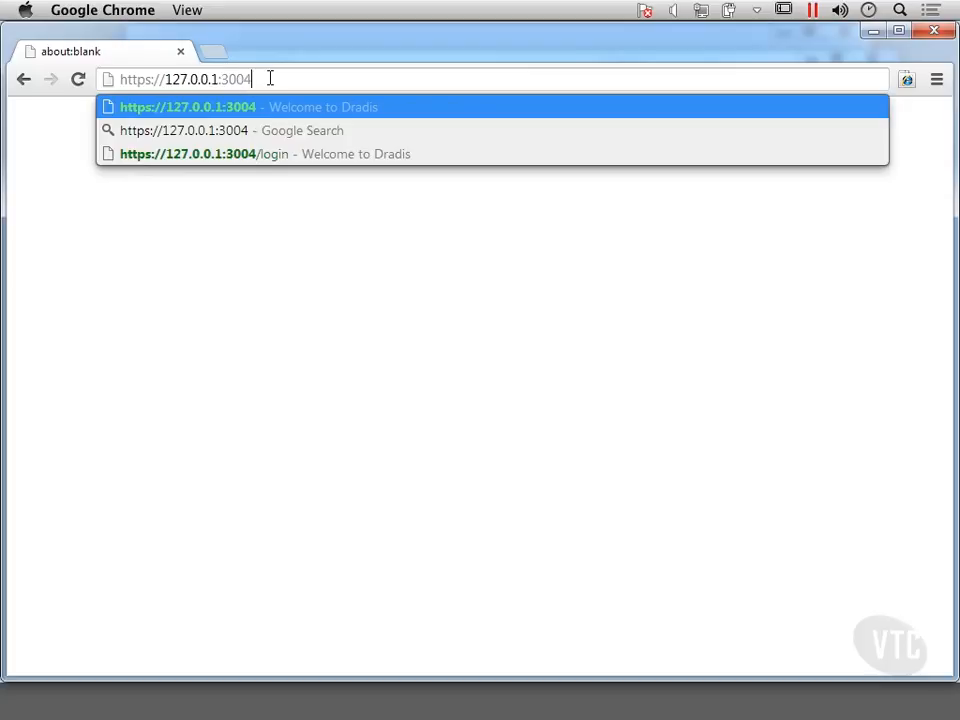
key("Return")
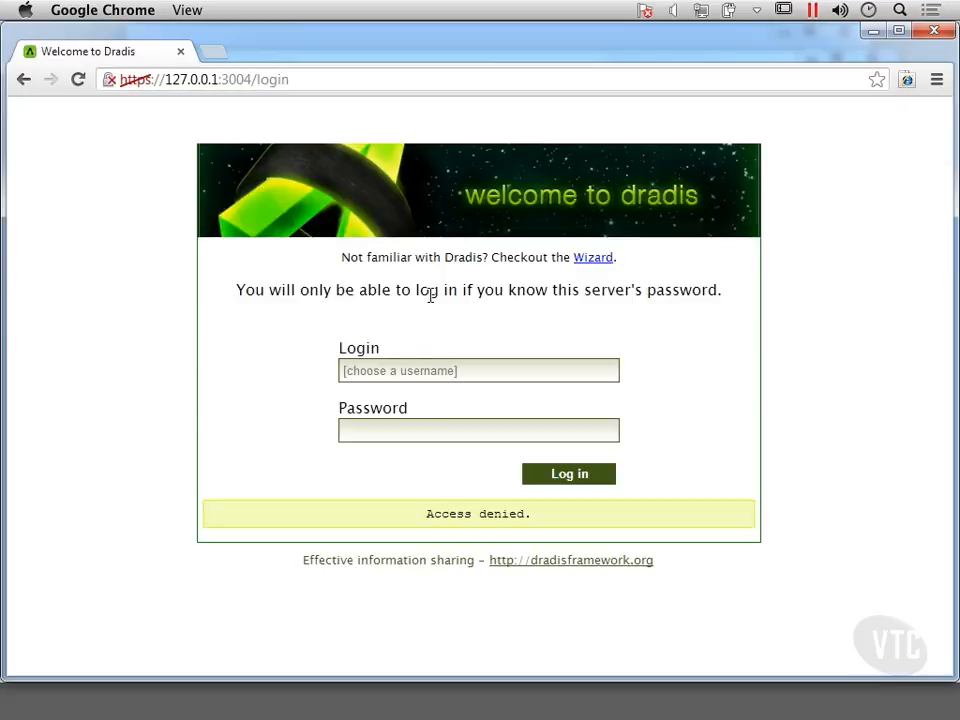
Log in to Dradis with the account's username and password.
left_click(386, 373)
type("kilroy")
key("Tab")
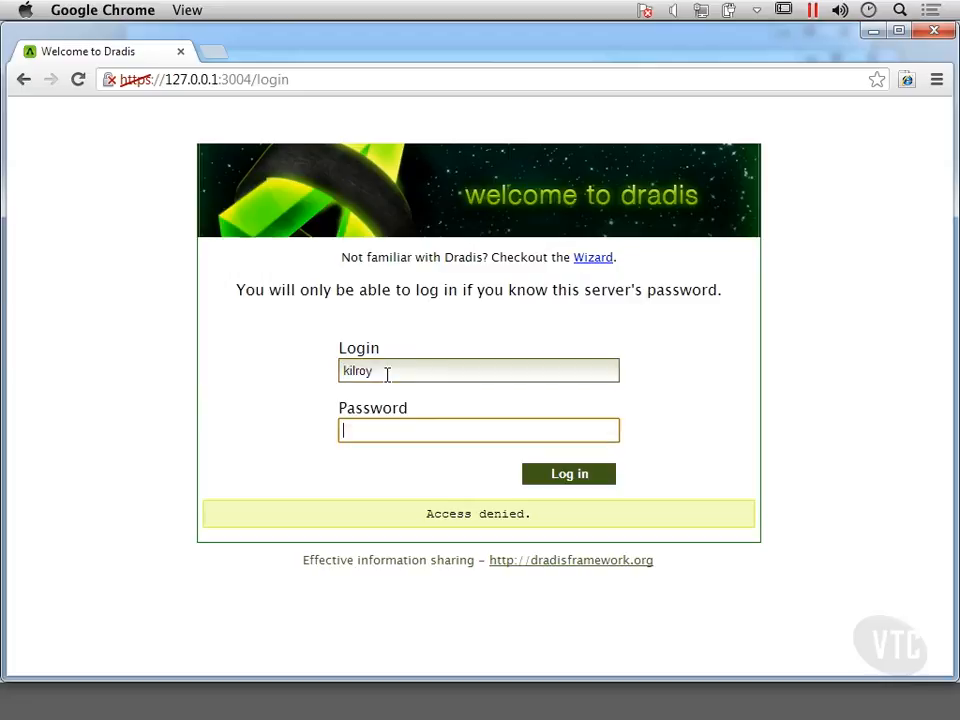
type("•••••••••")
key("Return")
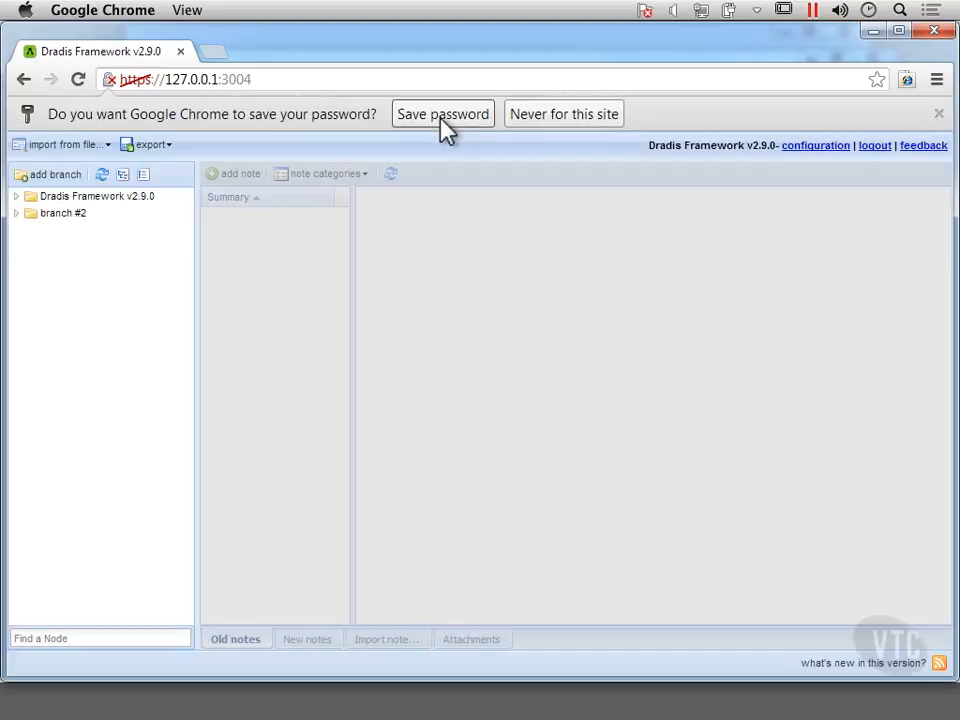
Save the browser password, expand the Dradis Framework v2.9.0 root and read the What's new note.
left_click(445, 120)
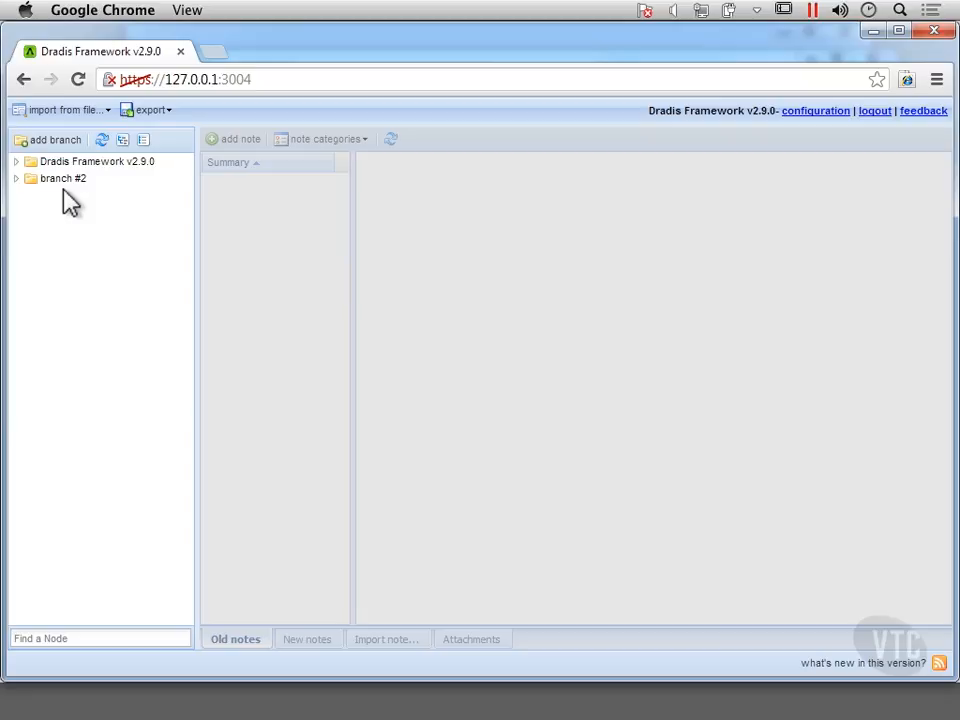
left_click(17, 163)
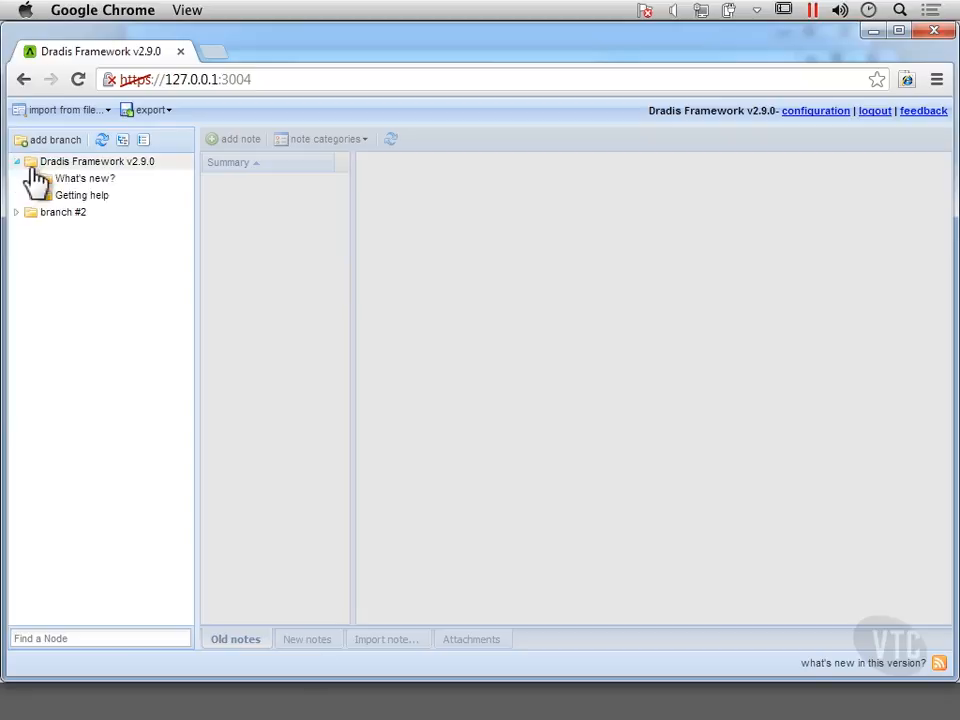
left_click(92, 162)
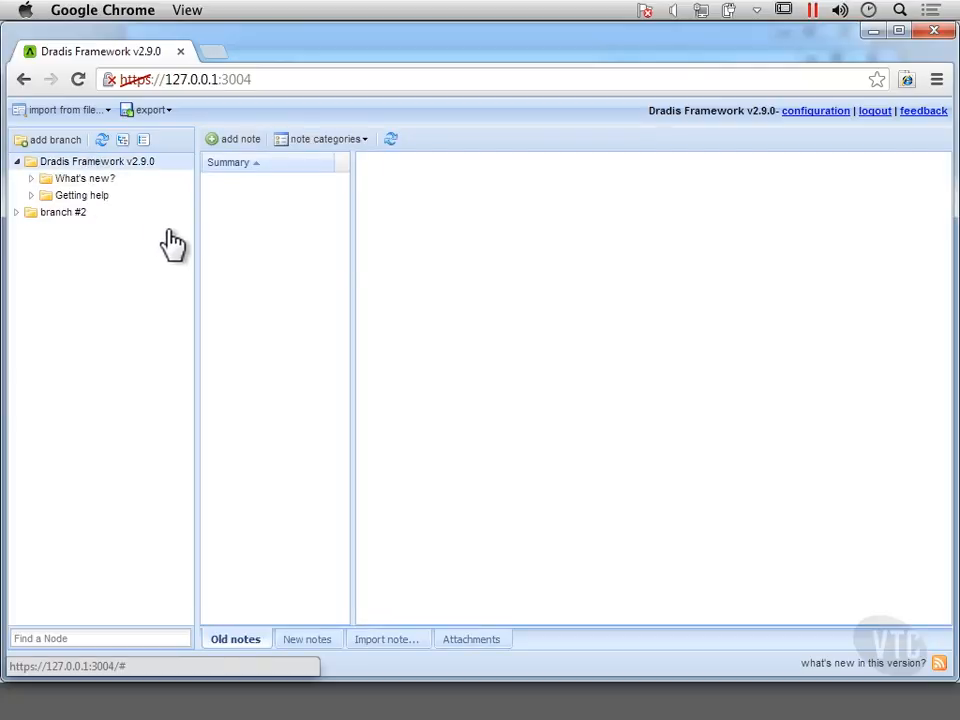
left_click(82, 180)
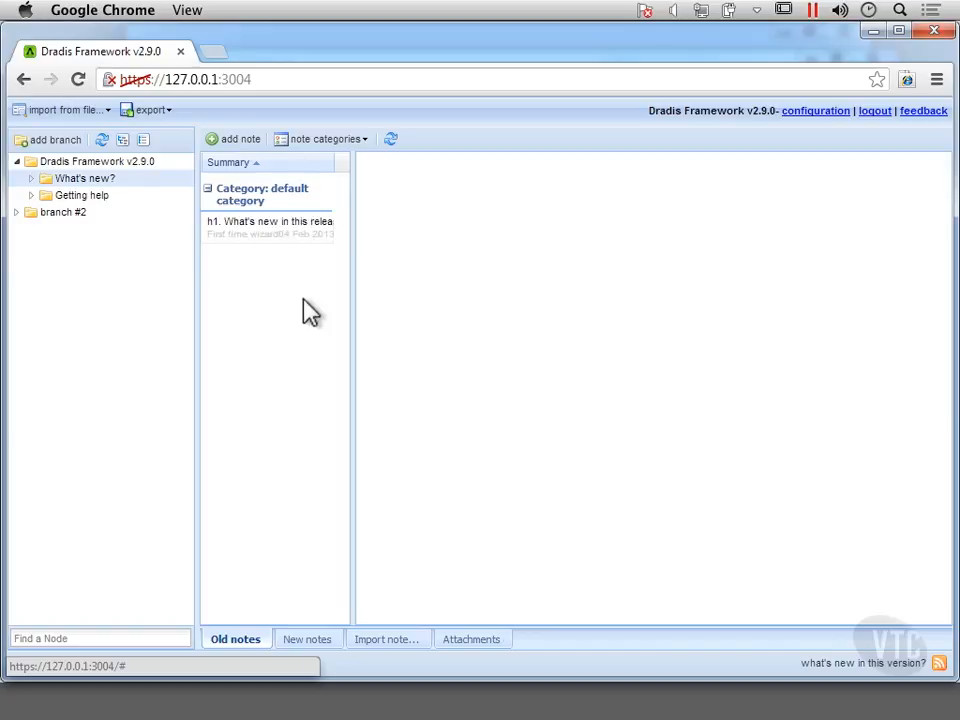
left_click(284, 232)
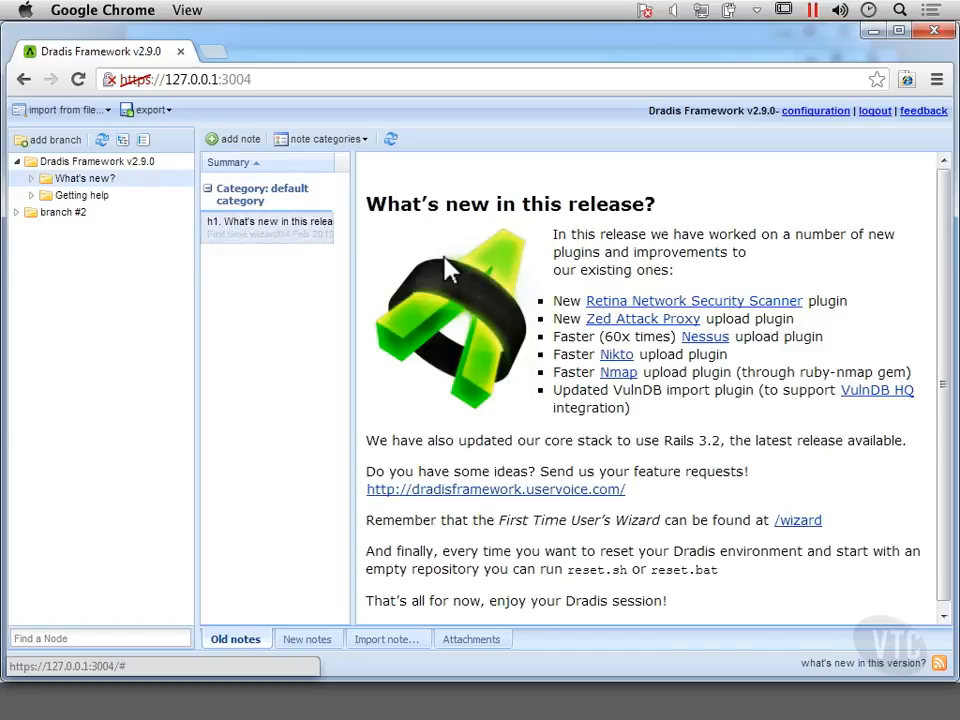
Read the Getting Help note with its project site, guides, forums and IRC links.
left_click(60, 195)
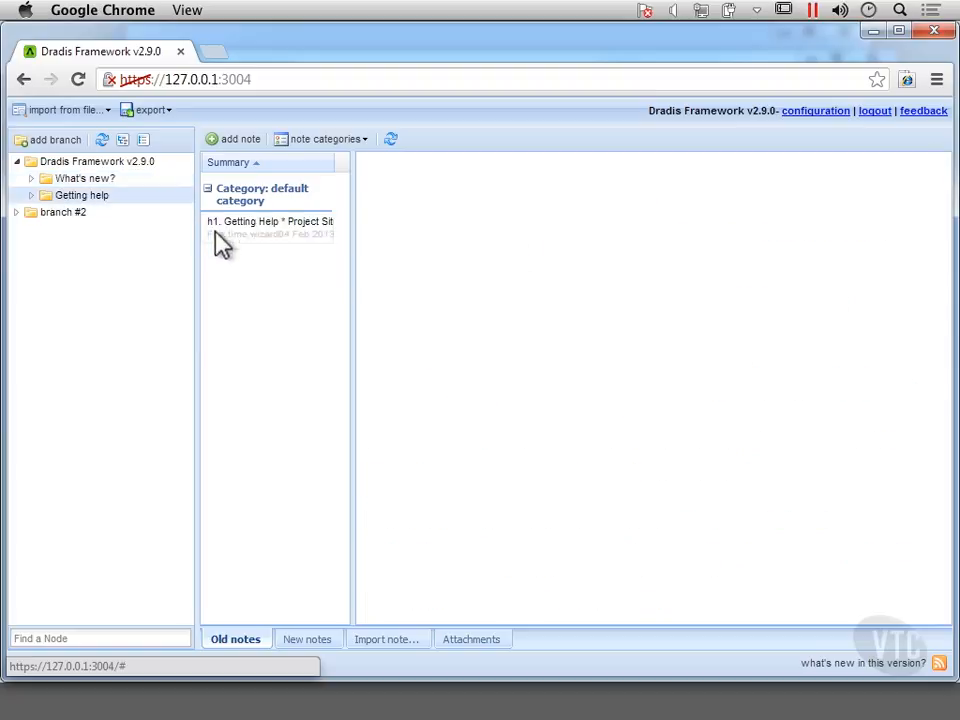
left_click(250, 228)
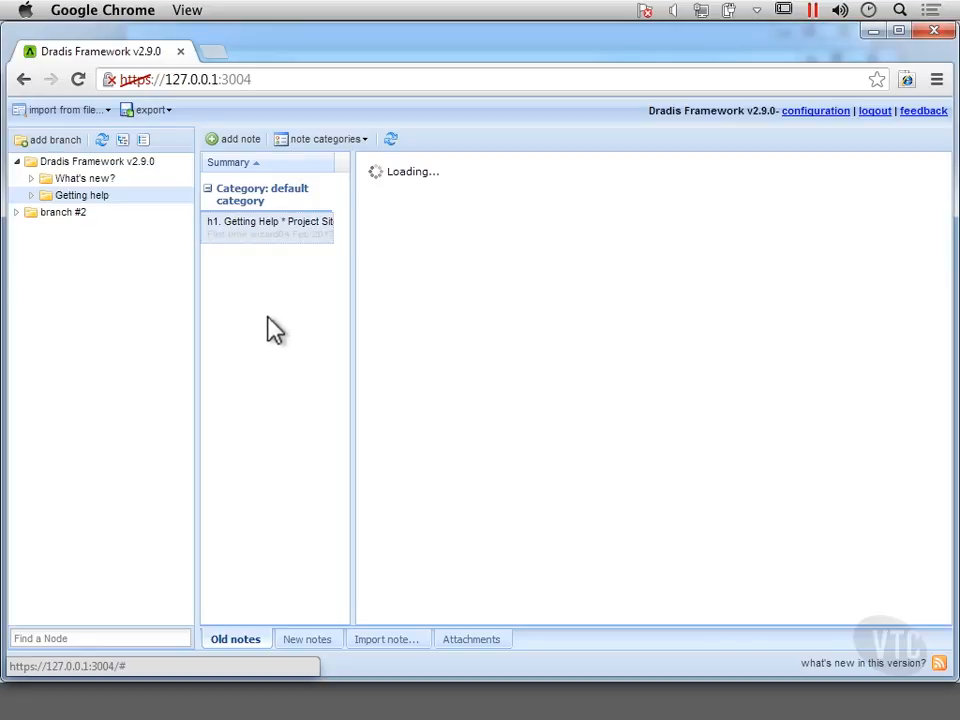
left_click(82, 197)
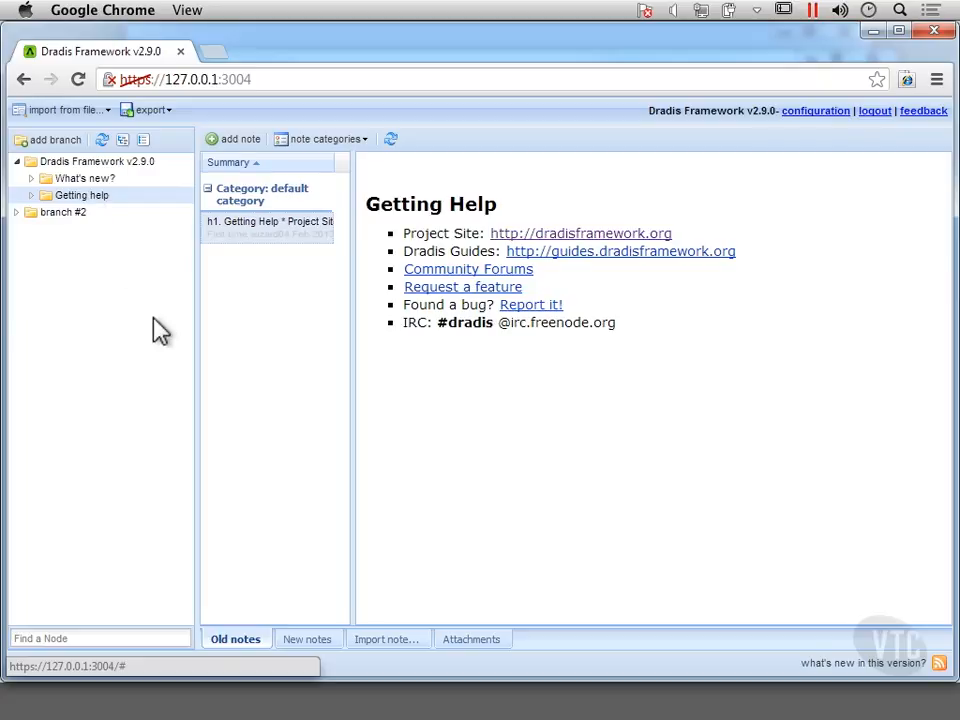
Add a new top-level branch and rename it to Internal Testing.
left_click(57, 146)
left_click(122, 236)
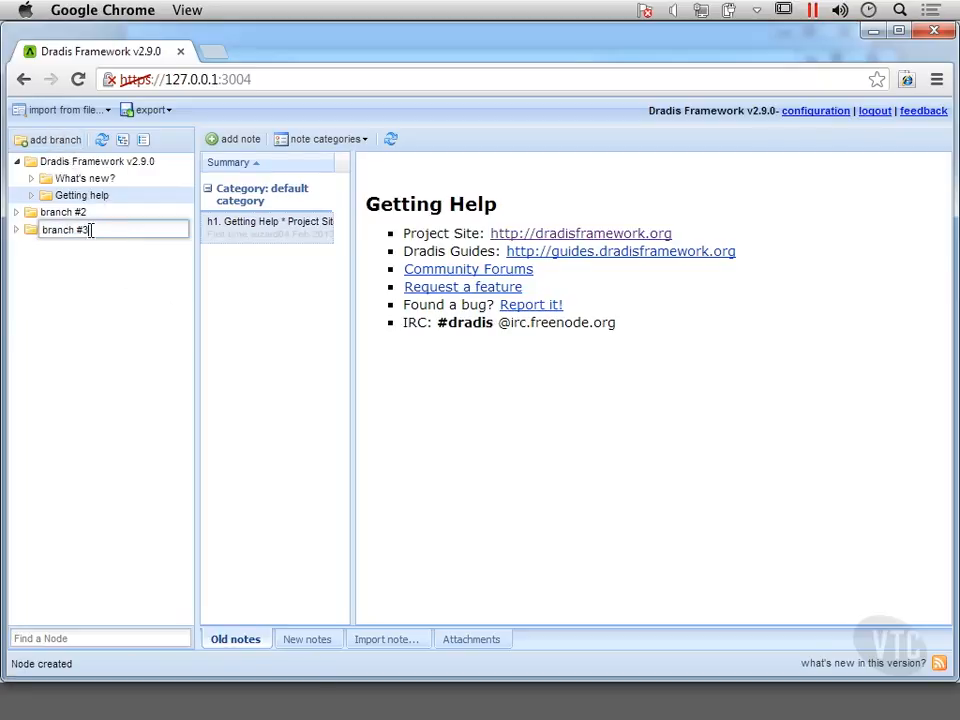
left_click_drag(92, 230, 40, 243)
type("Interne")
type("l Testing")
key("Return")
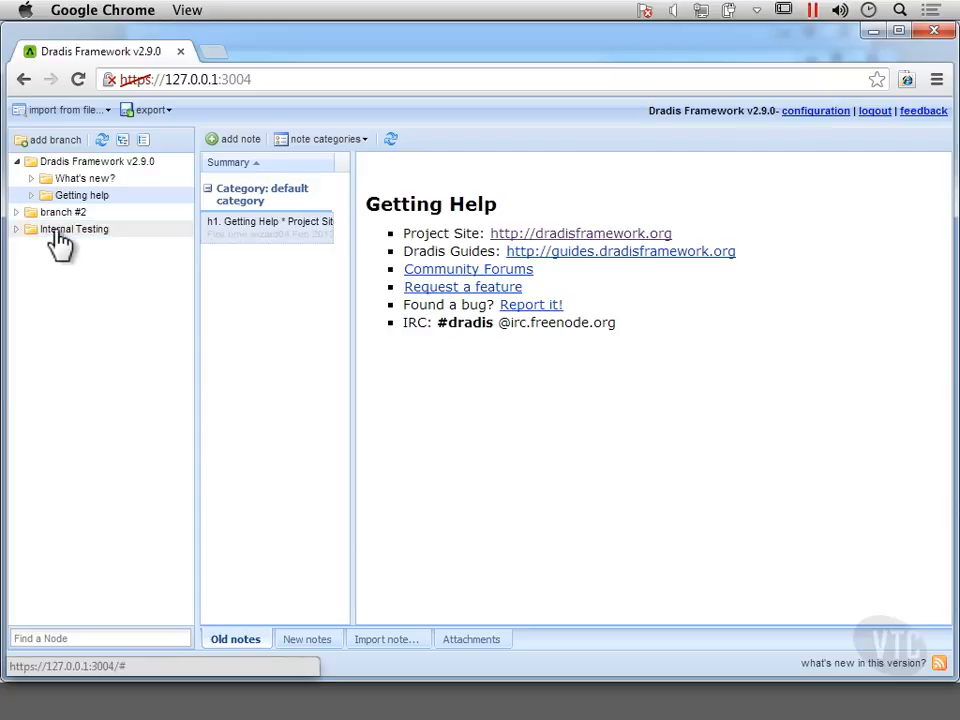
Review the Internal Testing branch's actions, then list the import-from-file options.
left_click(60, 240)
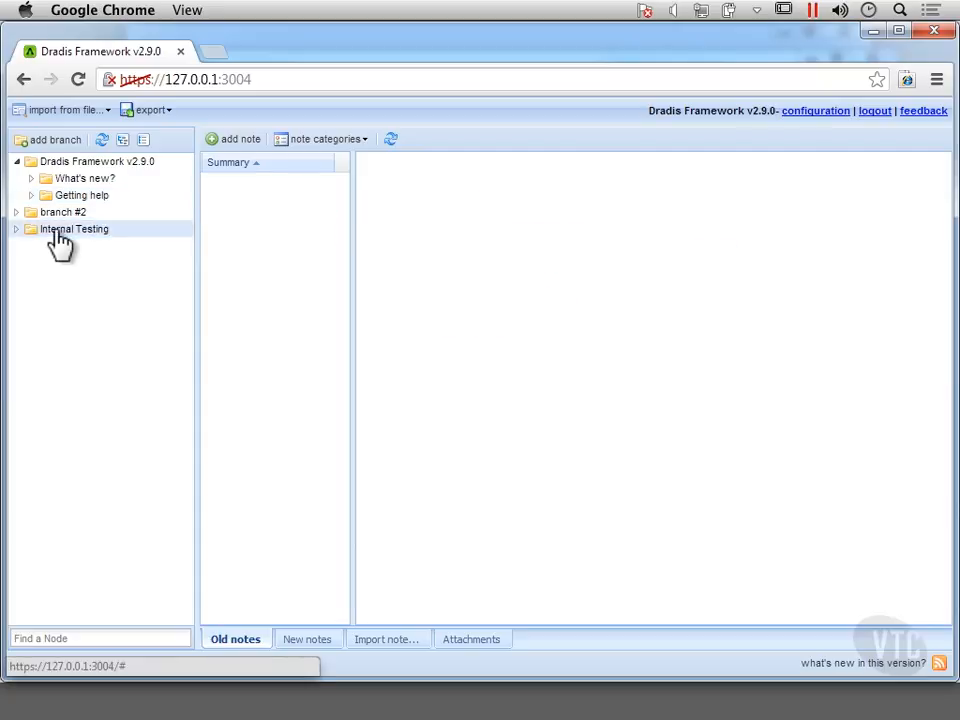
right_click(127, 240)
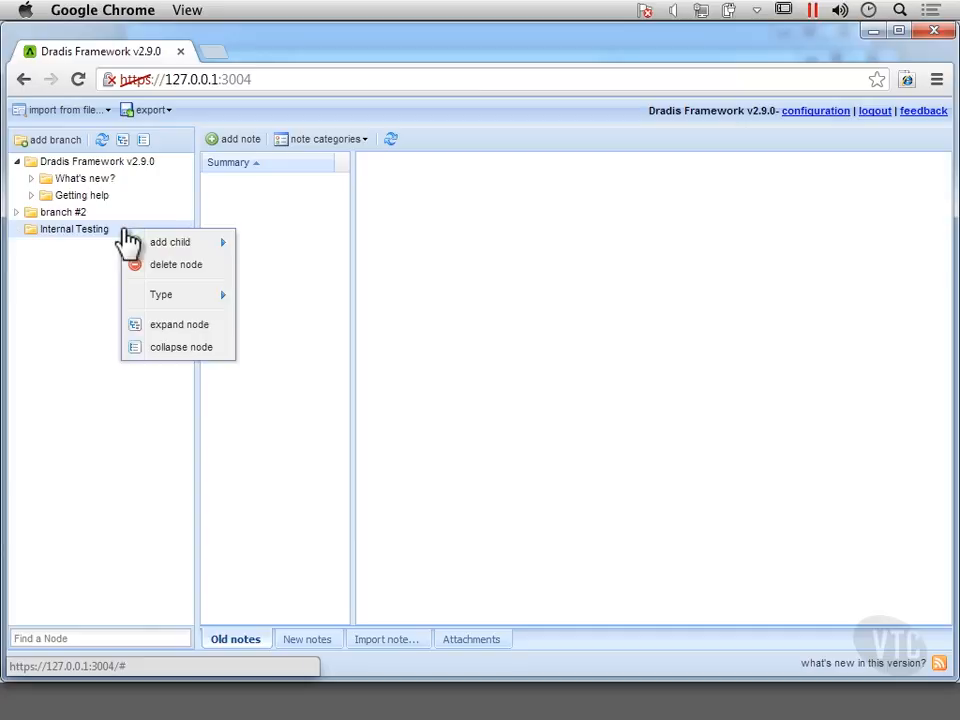
left_click(66, 304)
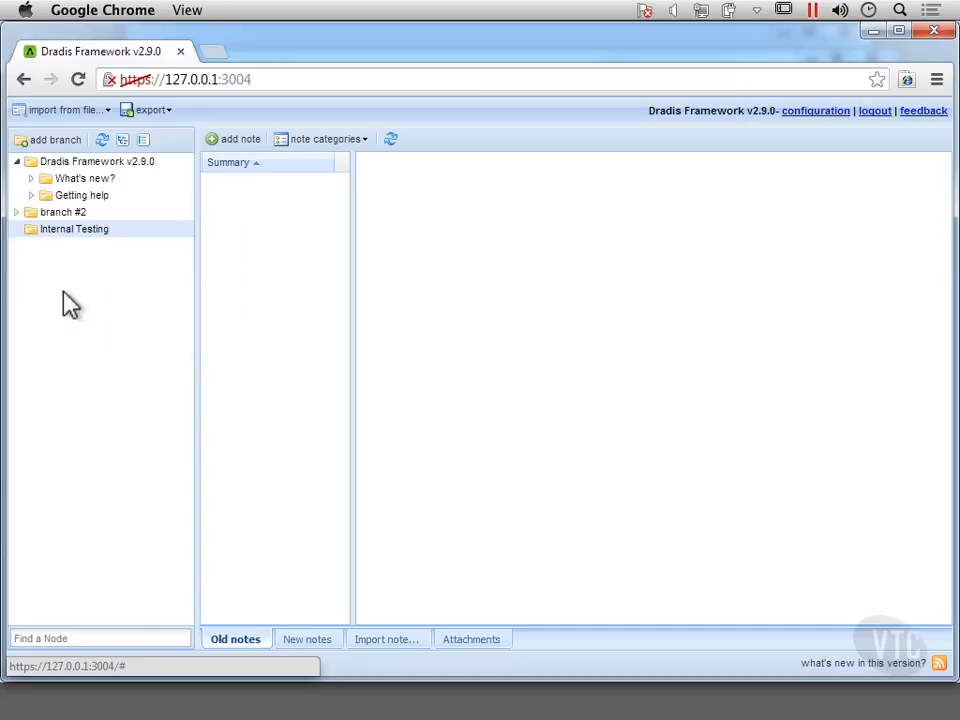
left_click(77, 229)
left_click(46, 114)
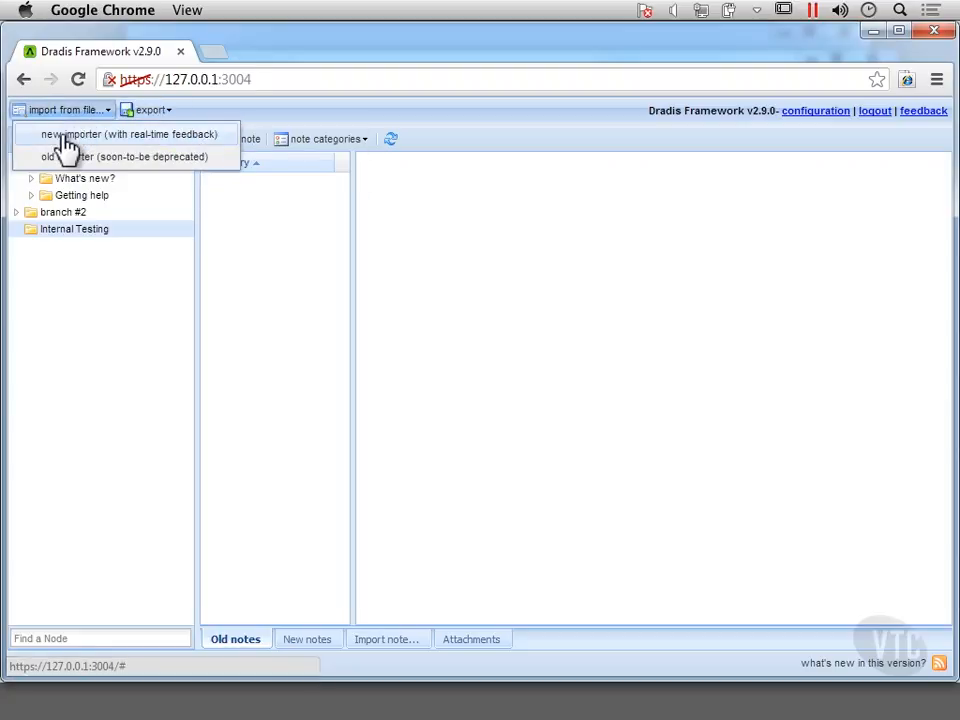
Import Downloads\bill-nikto.xml with the NiktoUpload plugin and check the processing log.
left_click(64, 148)
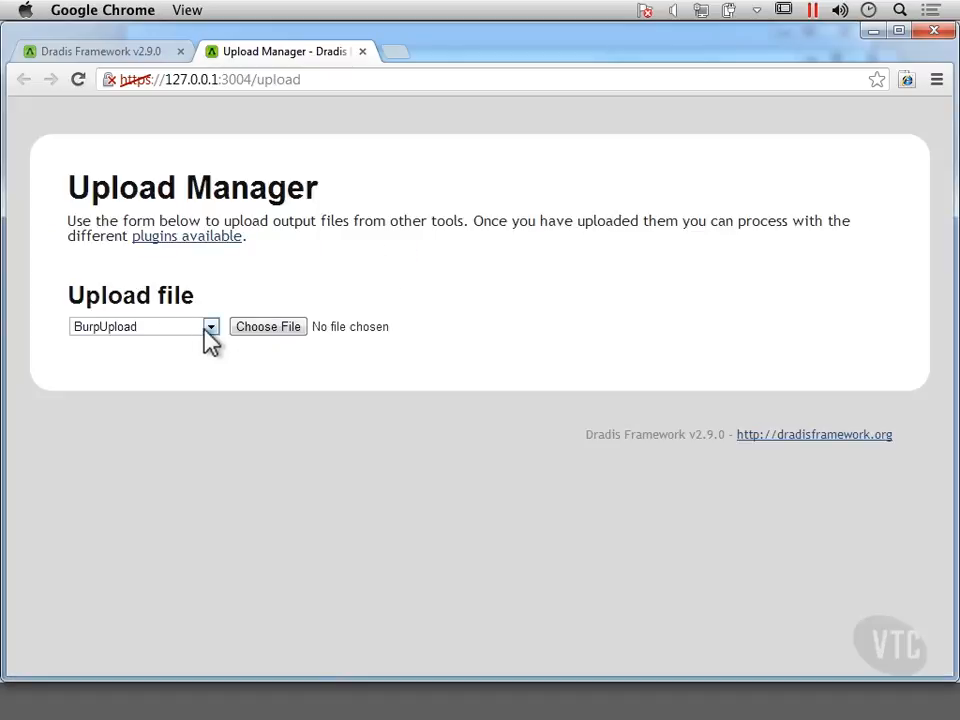
left_click(210, 330)
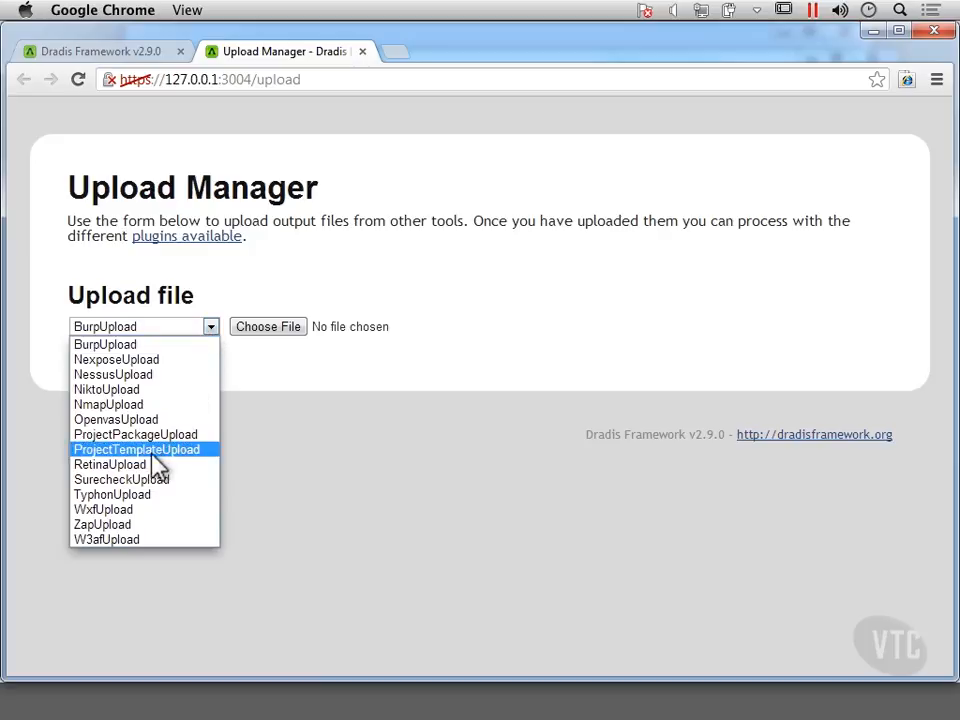
left_click(146, 391)
left_click(284, 336)
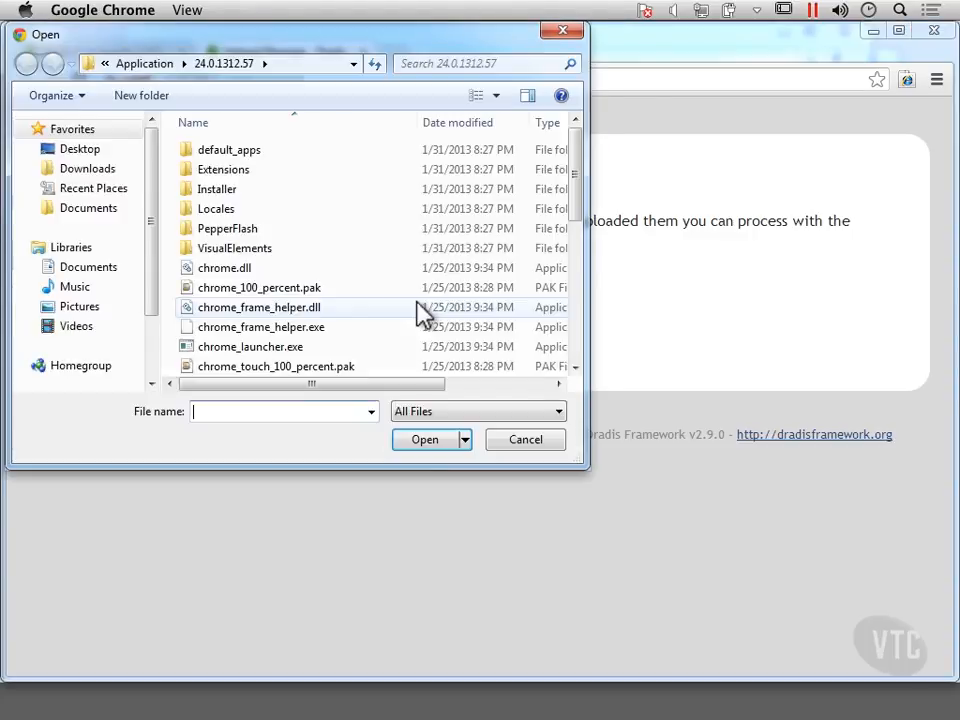
left_click(100, 170)
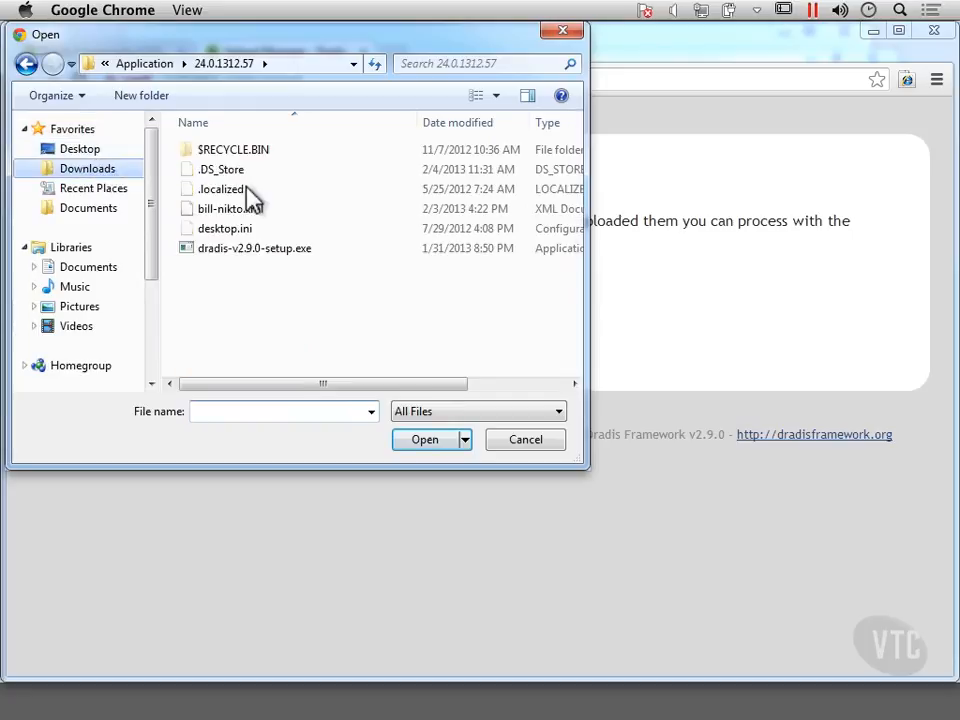
left_click(240, 210)
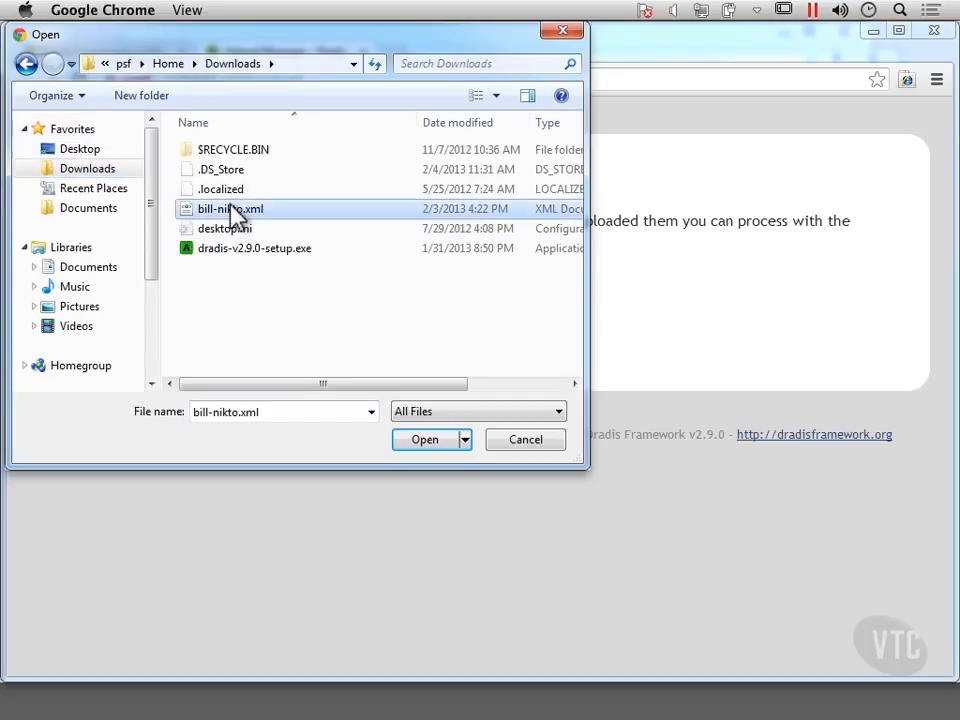
left_click(432, 439)
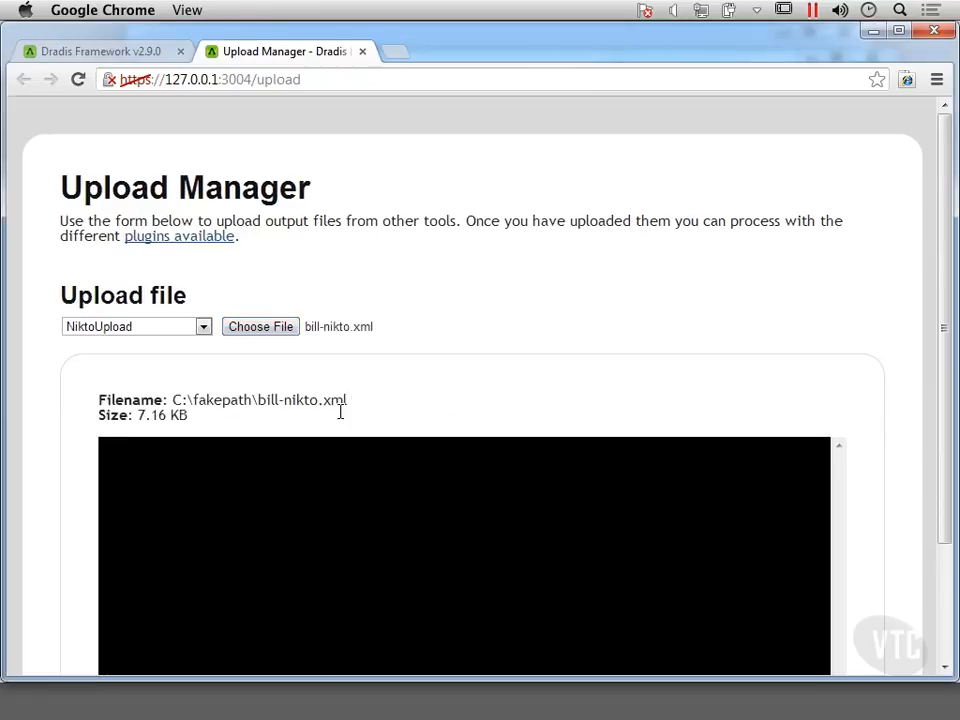
scroll(343, 423, "down", 2)
scroll(343, 423, "down", 1)
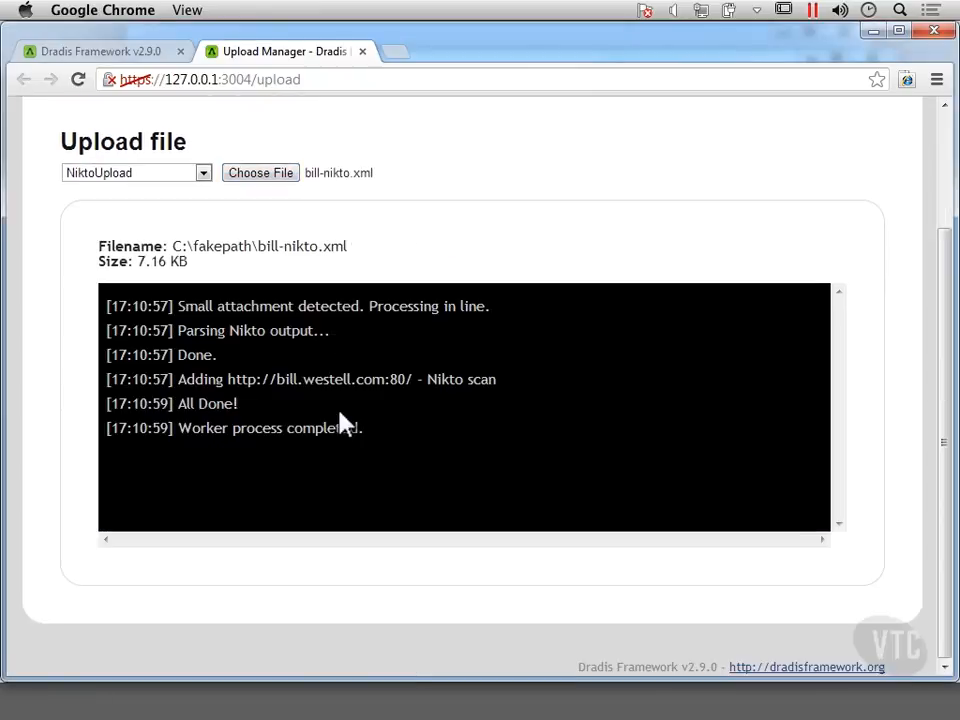
Inspect the bill.westell.com:80 Nikto scan node's upload note and expand its numbered findings.
left_click(119, 58)
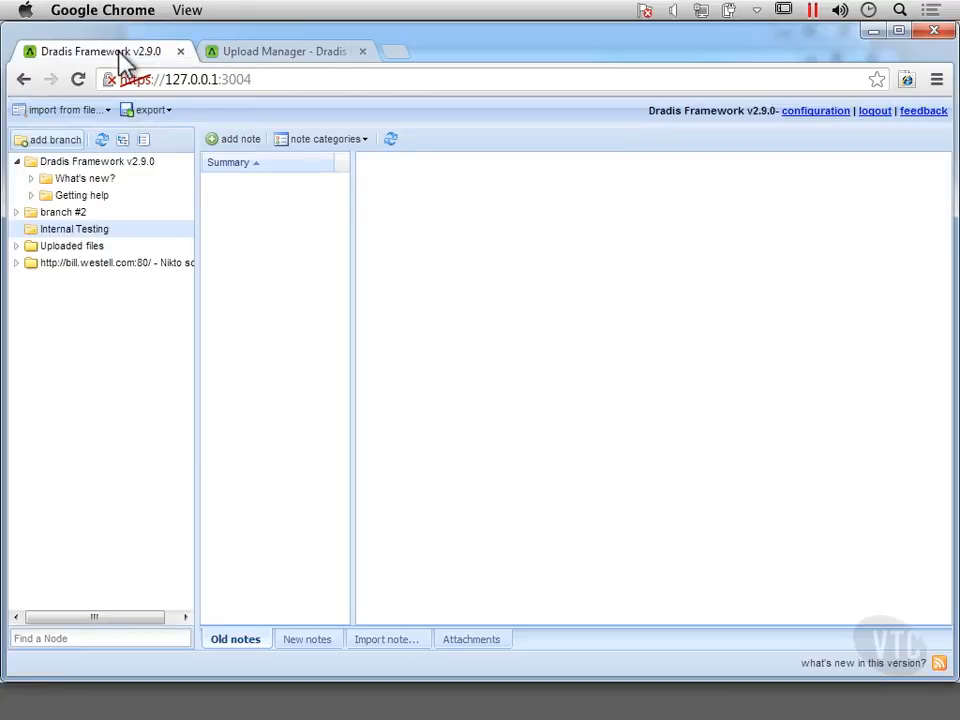
left_click(95, 265)
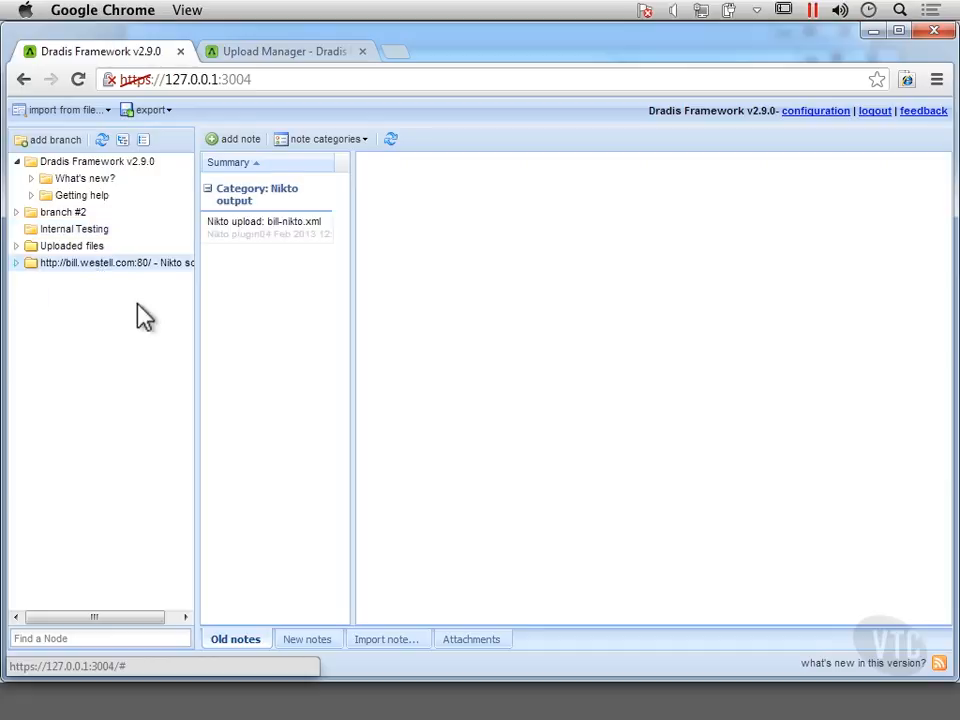
left_click(268, 225)
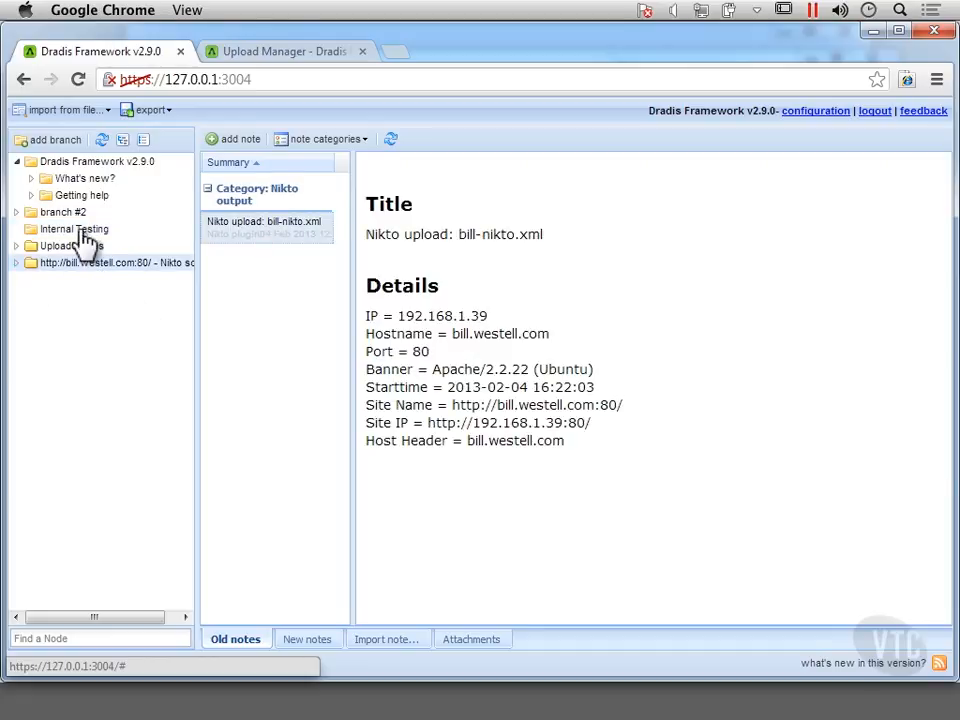
left_click(17, 263)
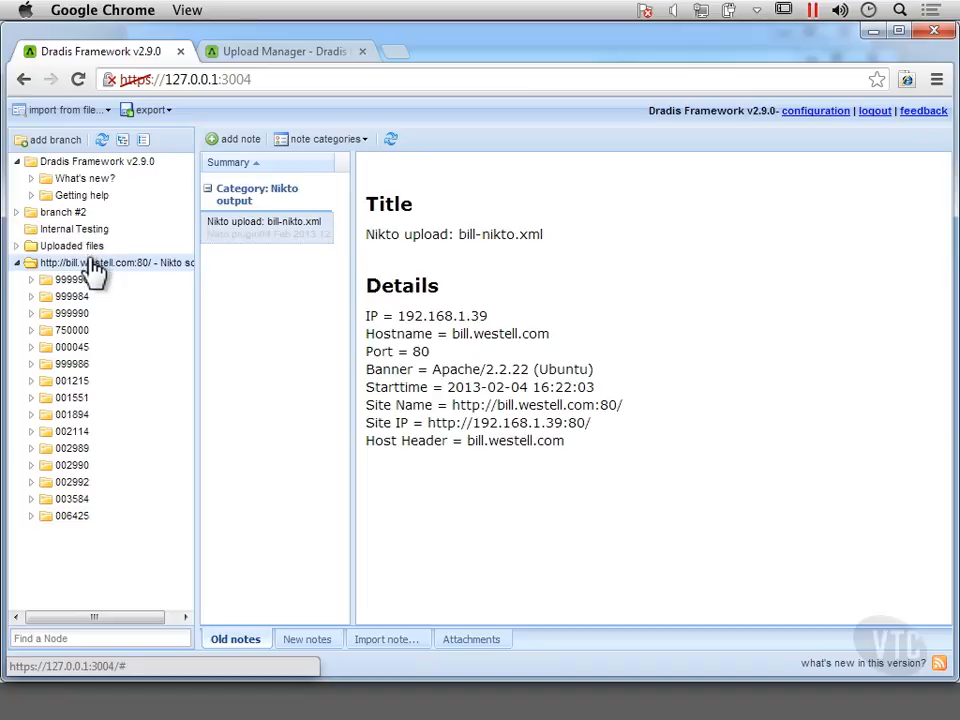
left_click(92, 265)
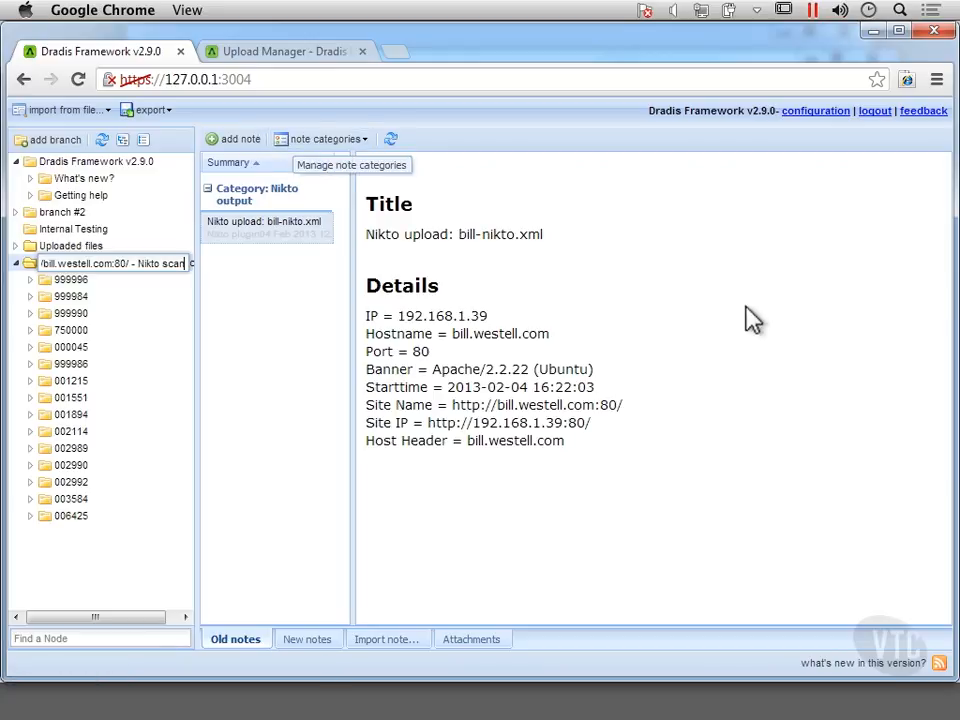
left_click(816, 112)
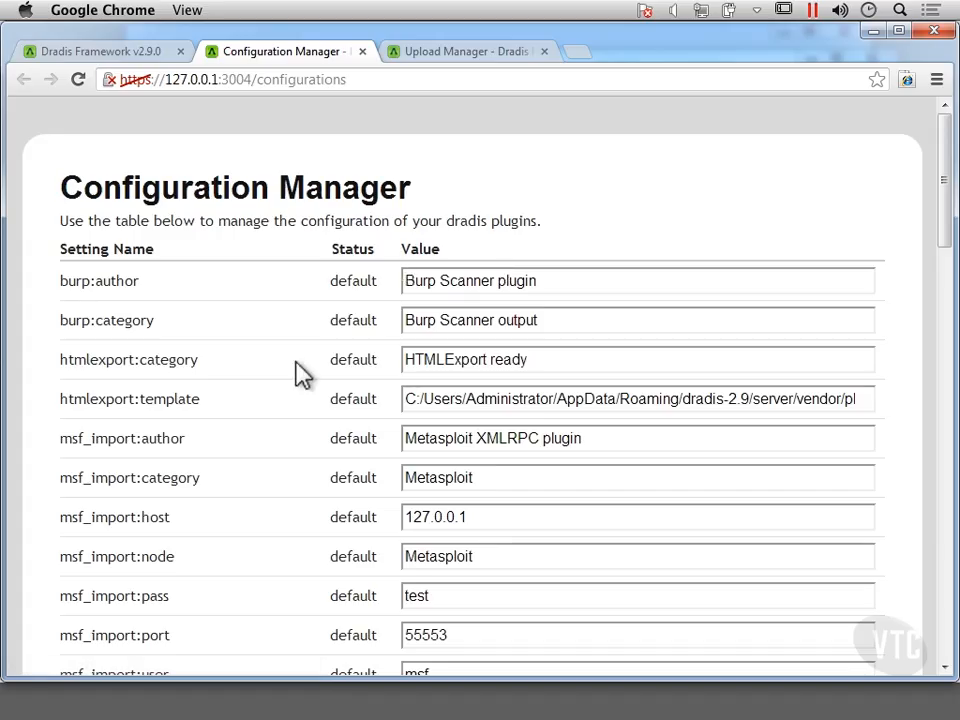
scroll(298, 373, "down", 10)
scroll(298, 373, "down", 2)
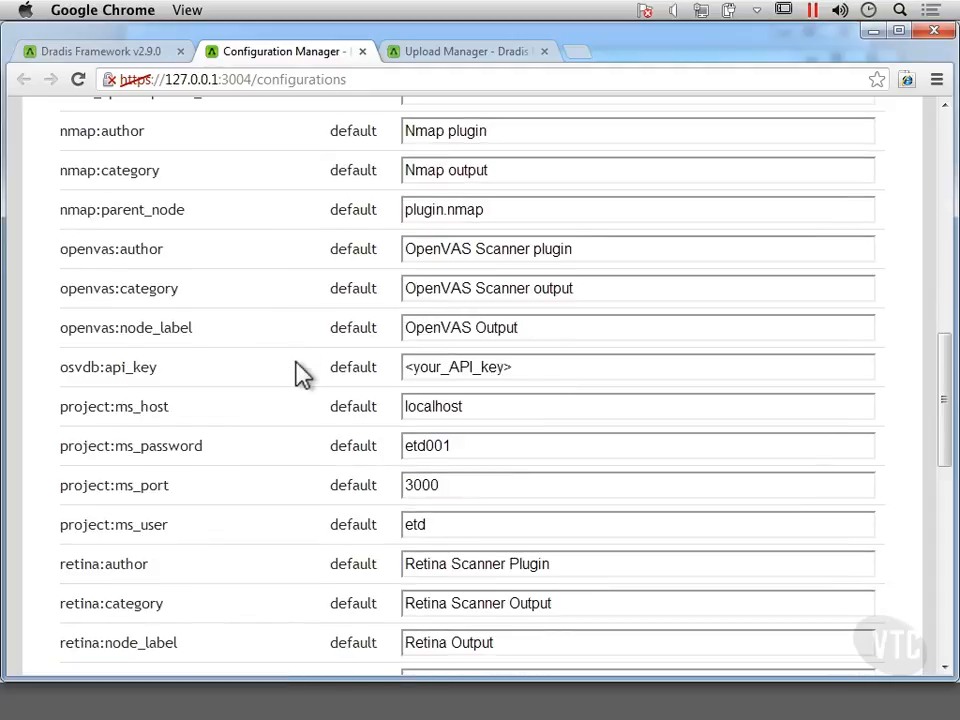
scroll(298, 373, "down", 2)
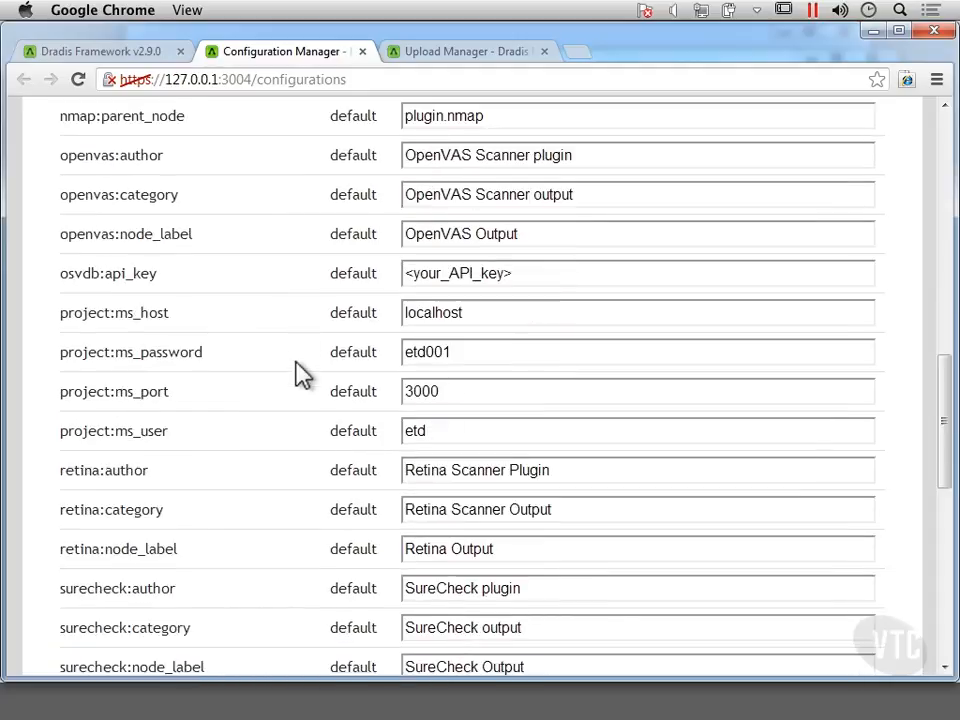
scroll(300, 375, "down", 5)
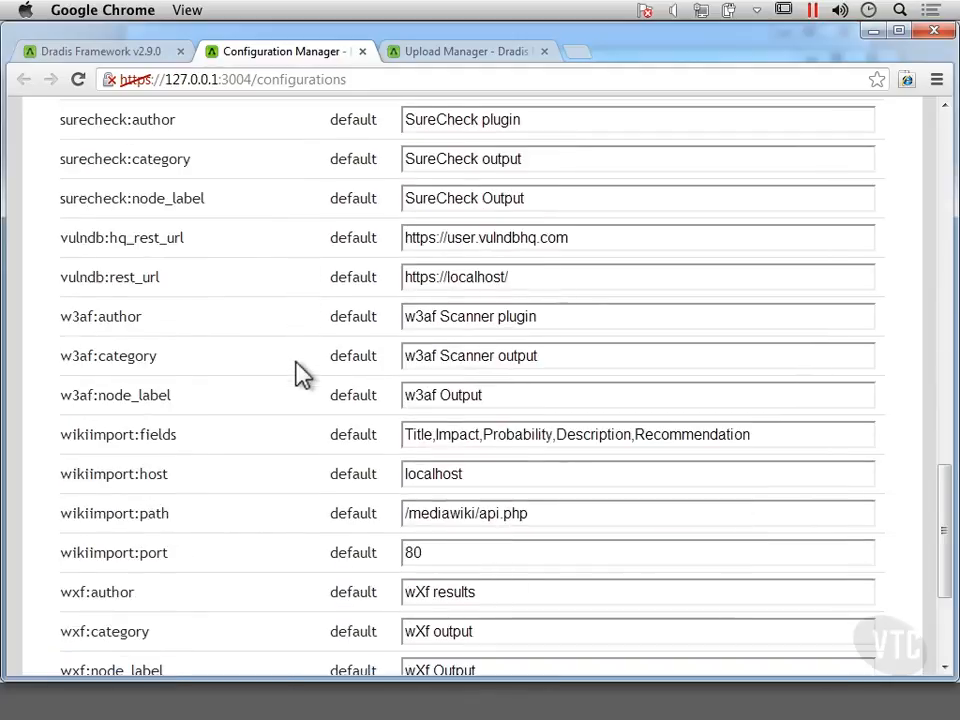
scroll(300, 375, "down", 3)
scroll(300, 375, "up", 10)
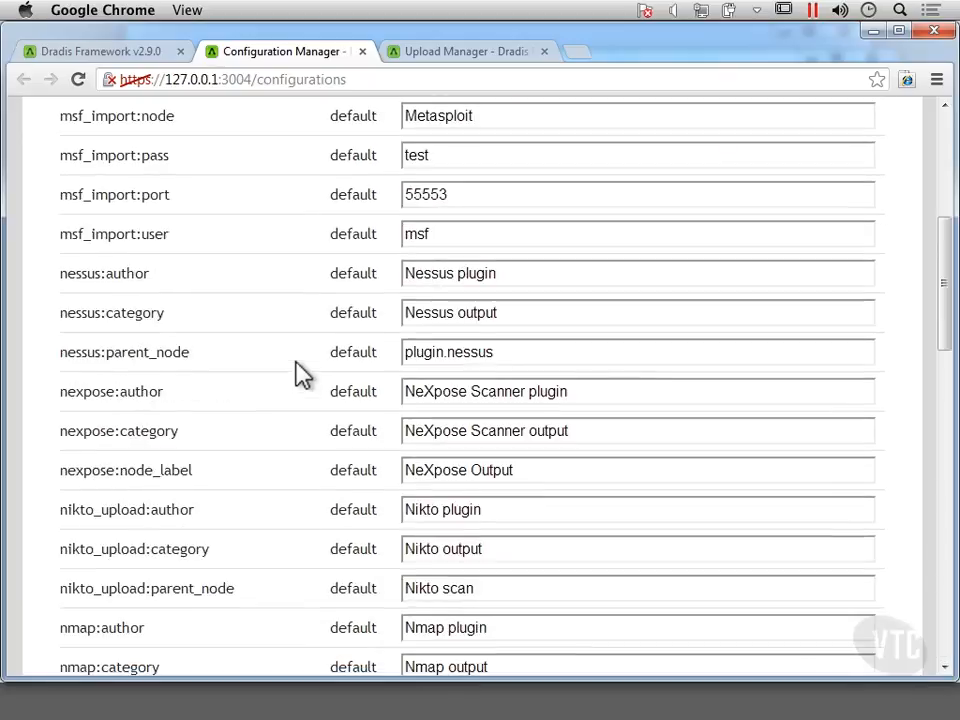
scroll(300, 375, "up", 3)
scroll(300, 375, "down", 5)
scroll(300, 375, "up", 4)
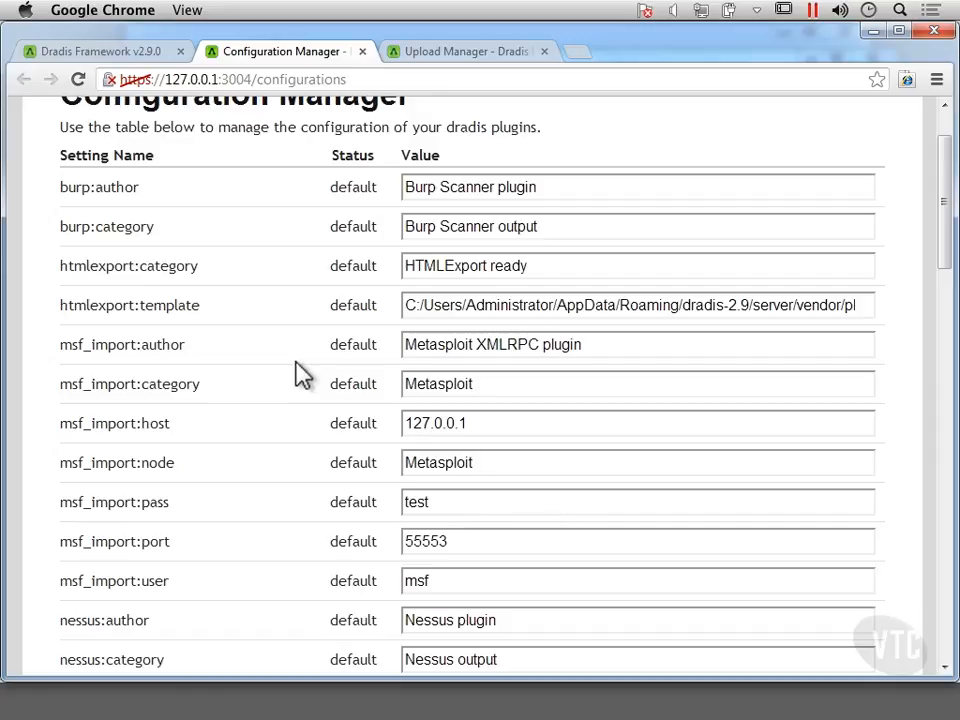
scroll(300, 372, "down", 4)
scroll(300, 370, "up", 5)
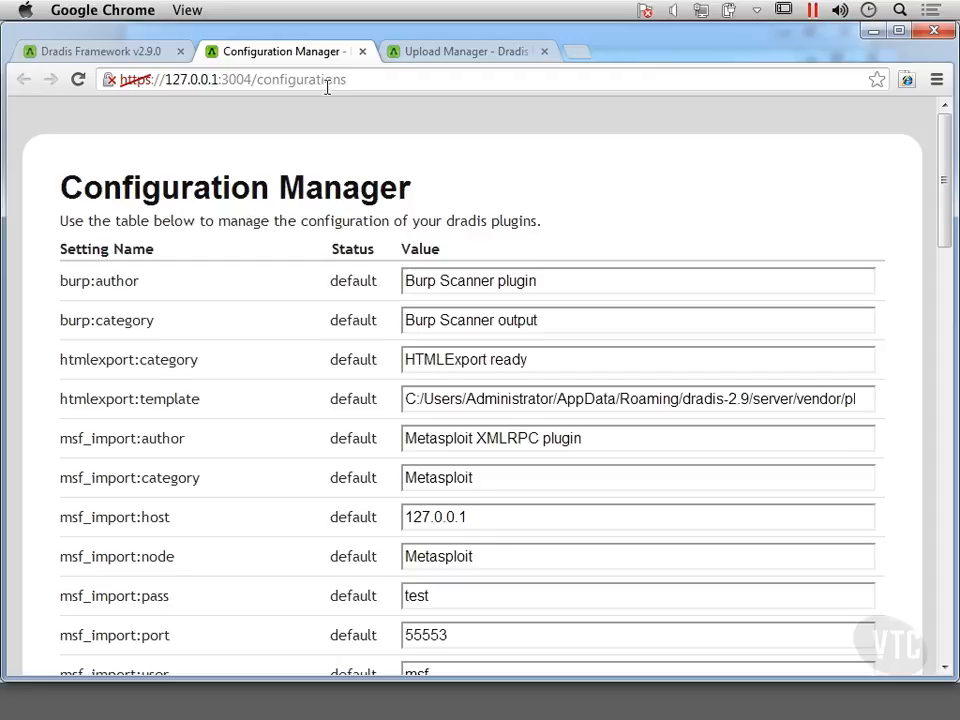
left_click(363, 51)
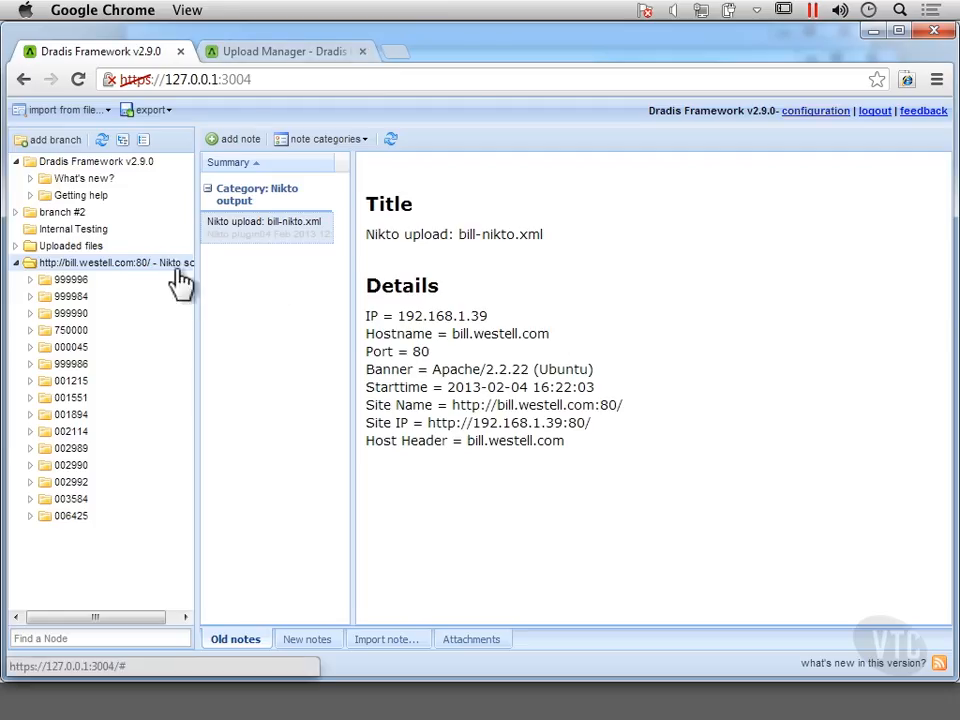